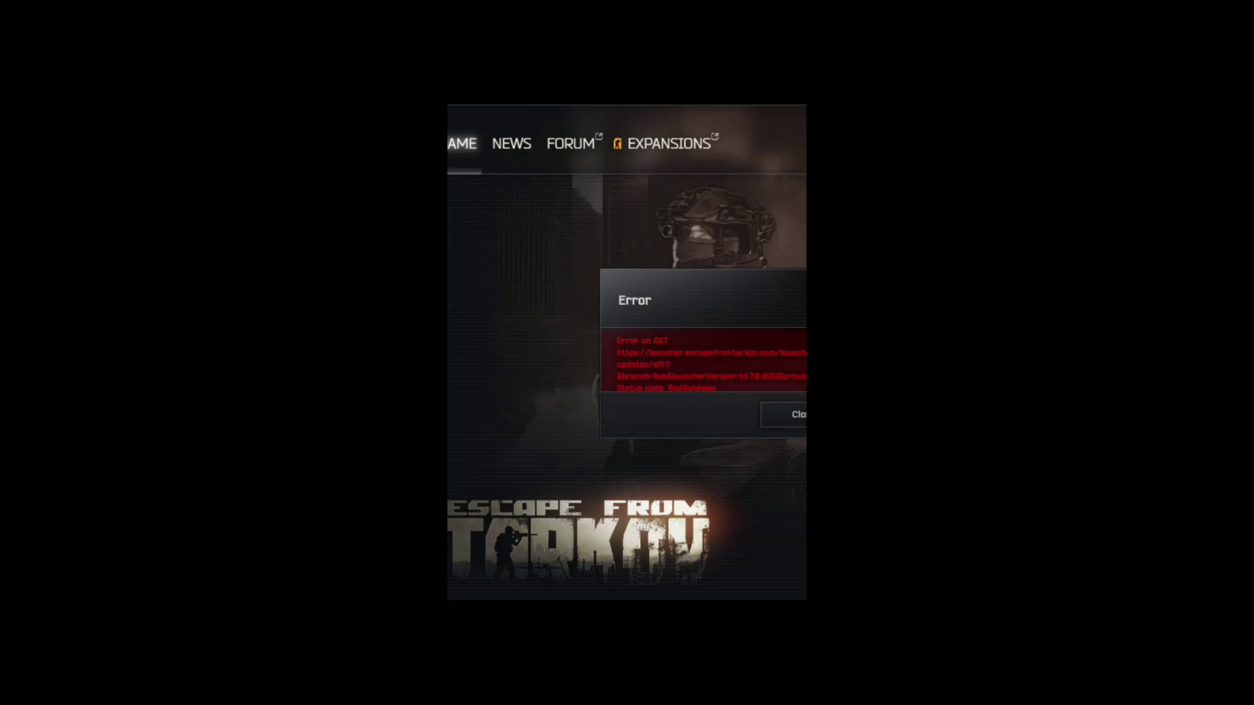
Pan the zoomed Error on GET screenshot to bring the error dialog into view
mouse_move(730, 495)
mouse_down()
mouse_move(676, 491)
mouse_move(683, 500)
mouse_up()
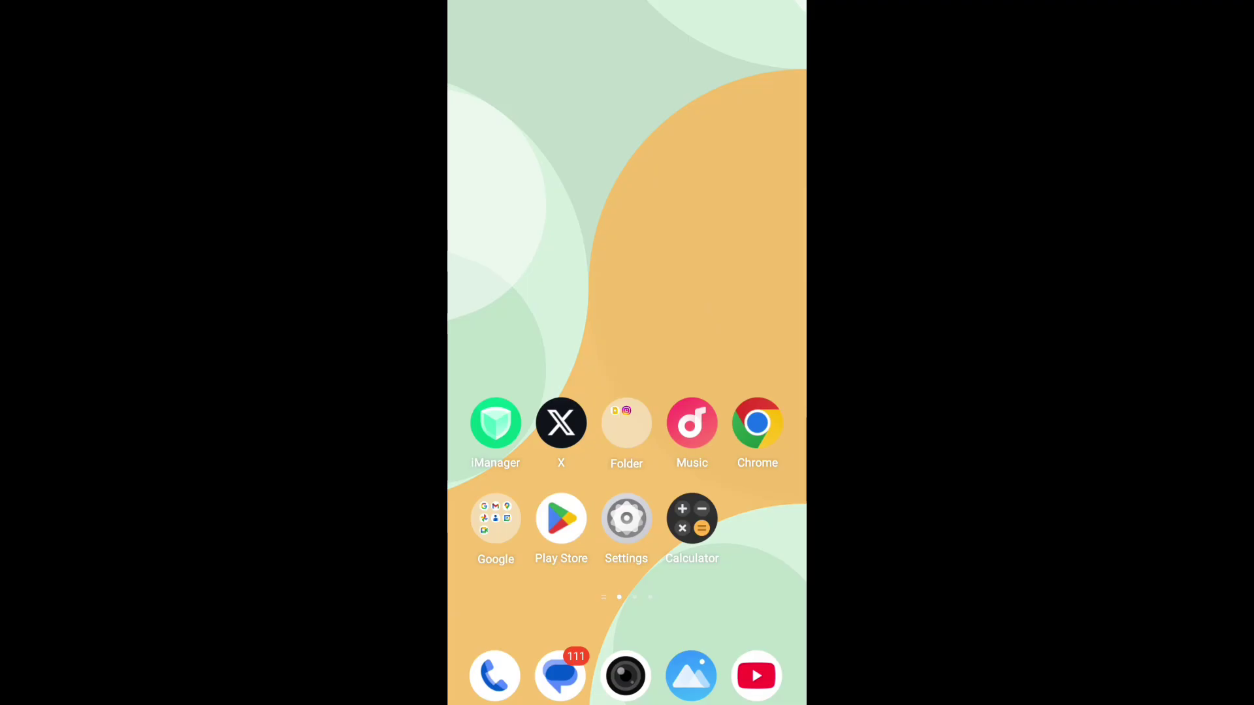
mouse_move(774, 361)
mouse_down()
mouse_move(762, 359)
mouse_move(776, 359)
mouse_up()
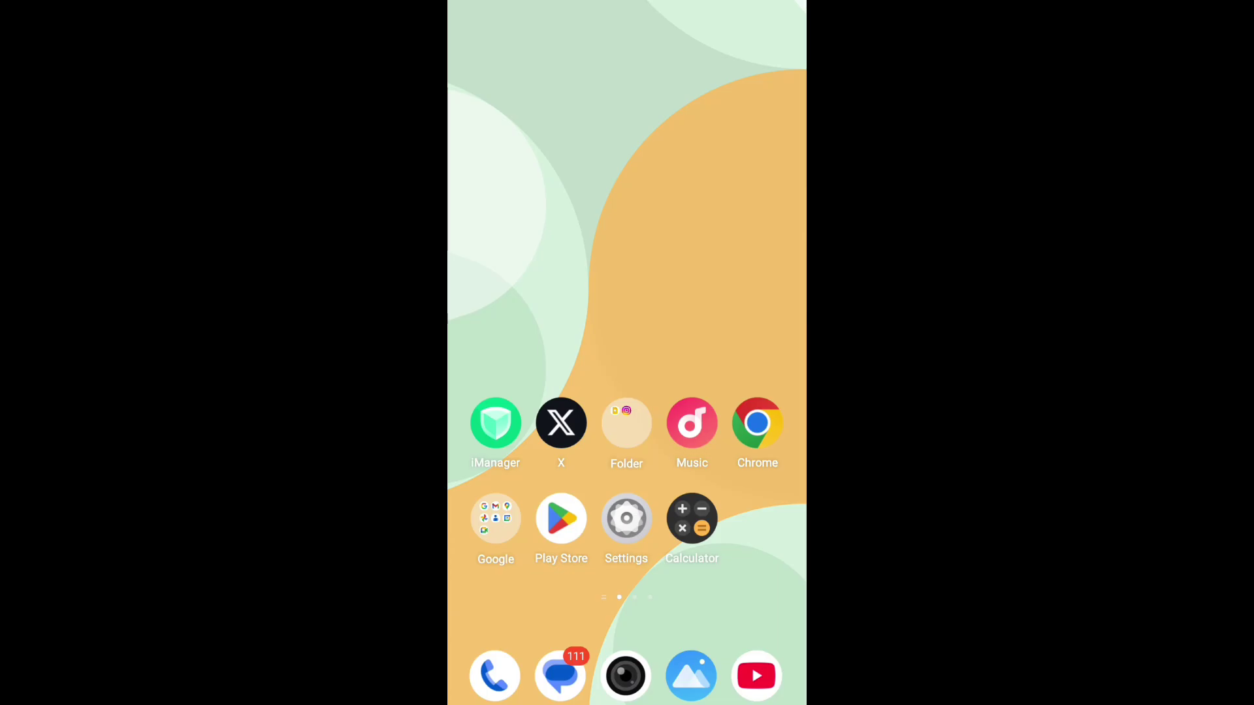
mouse_move(749, 379)
mouse_down()
mouse_move(727, 378)
mouse_move(747, 359)
mouse_up()
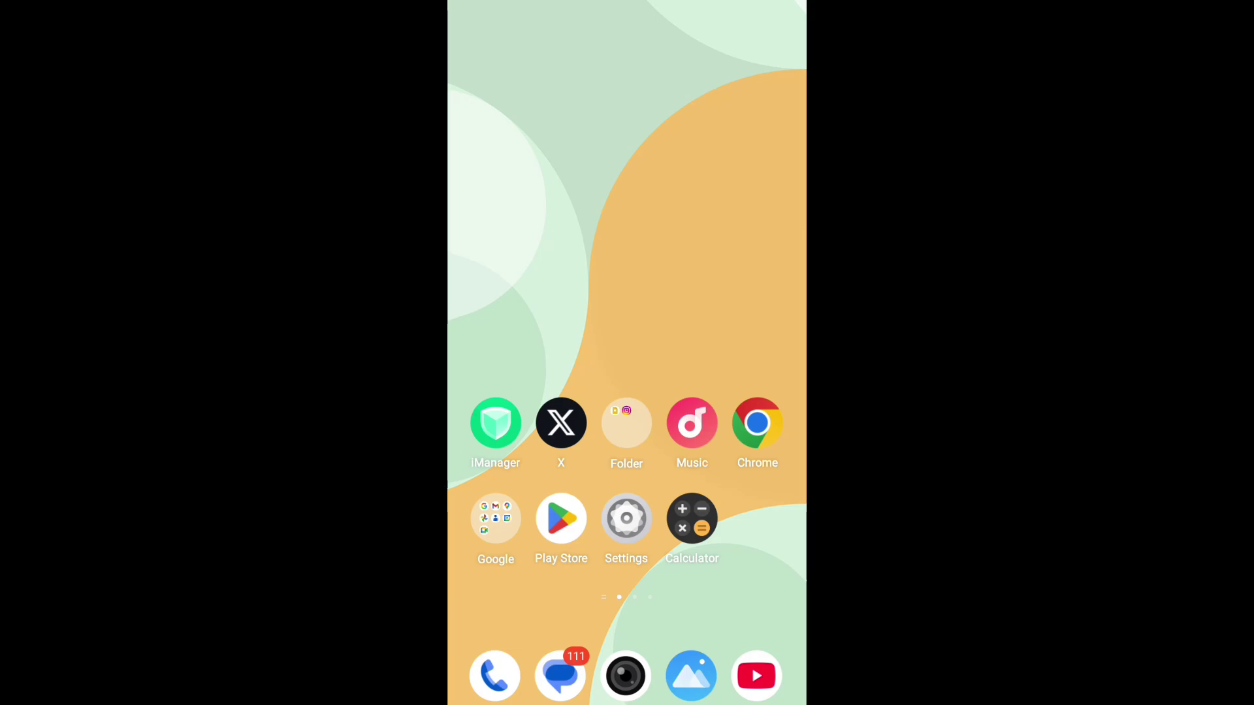
click(784, 307)
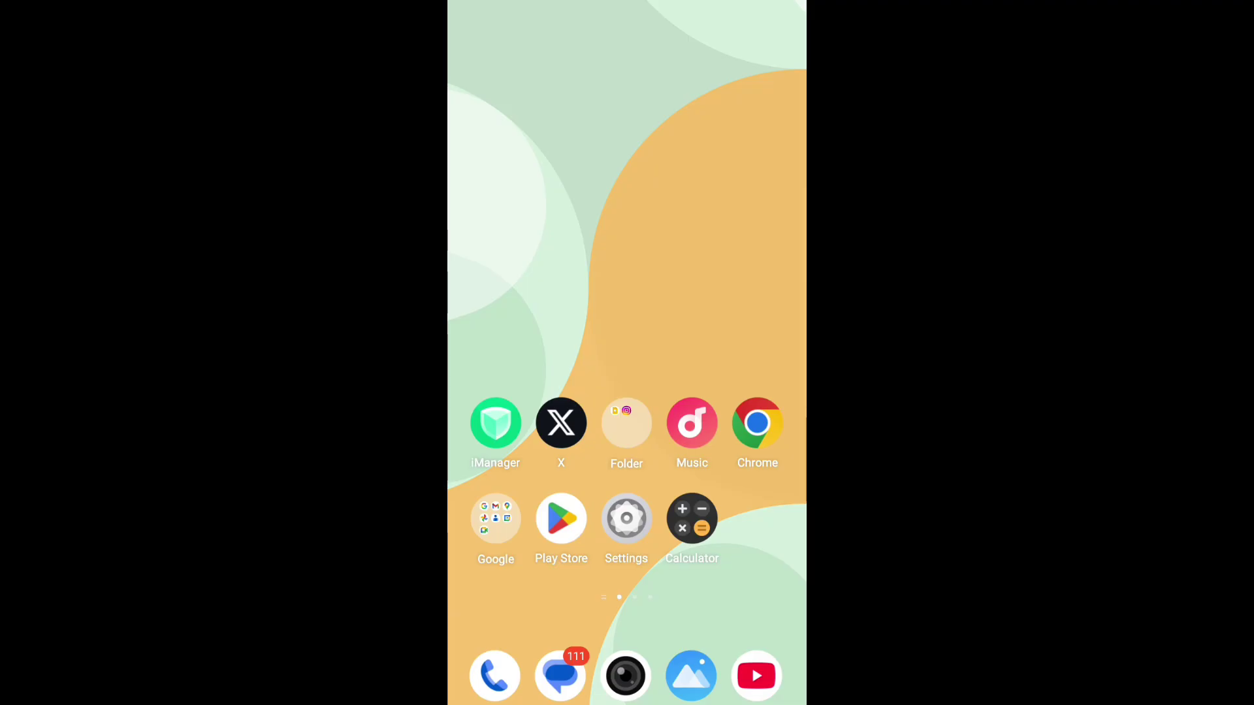
click(782, 308)
click(711, 309)
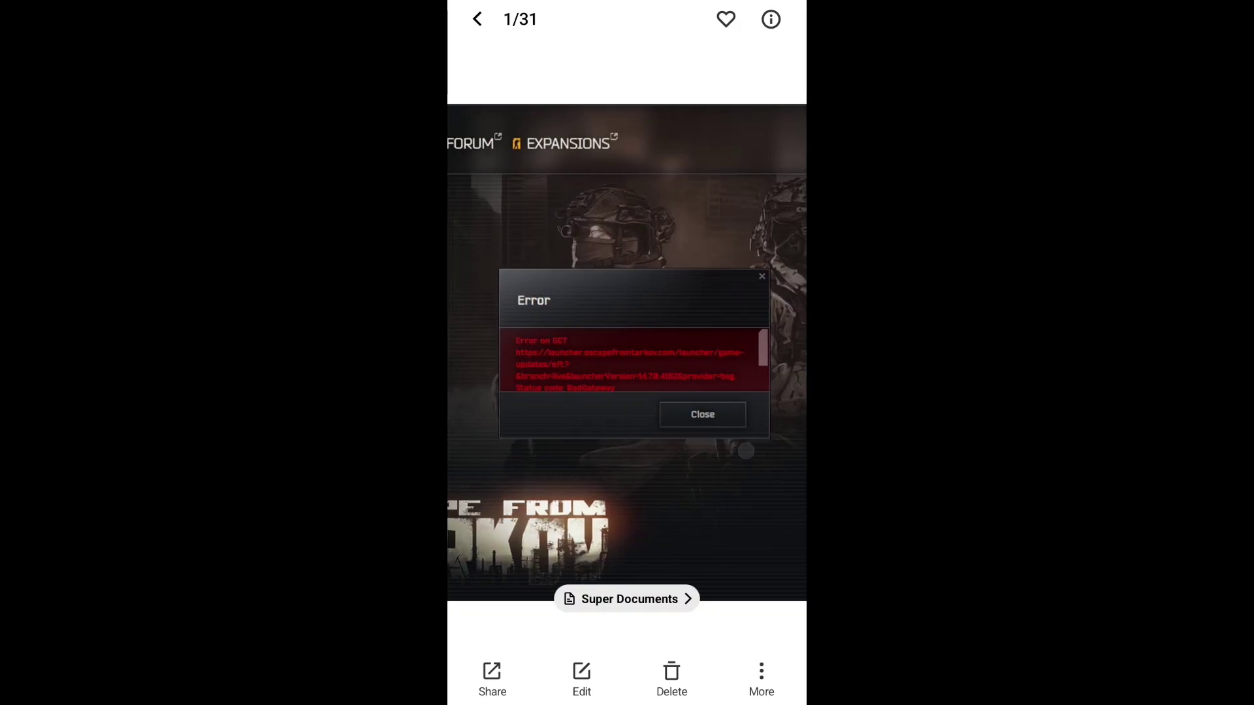
Hide the Gallery toolbars to show the Error on GET screenshot on plain black
click(747, 437)
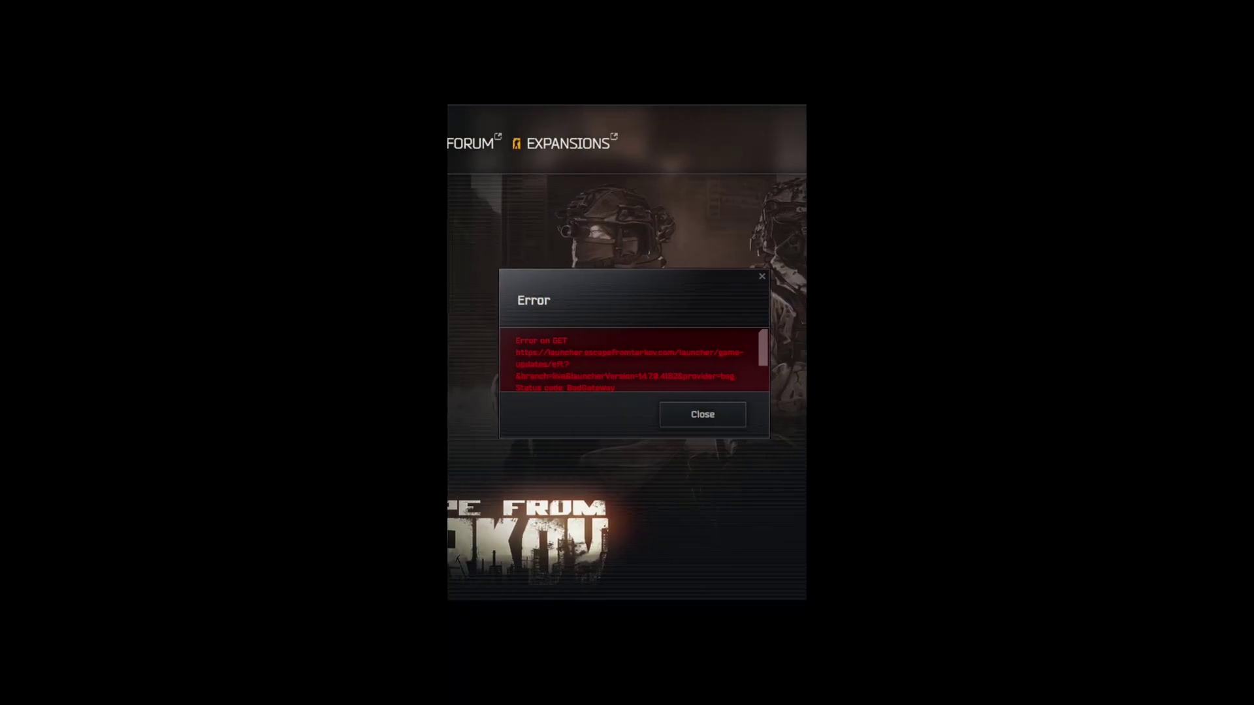